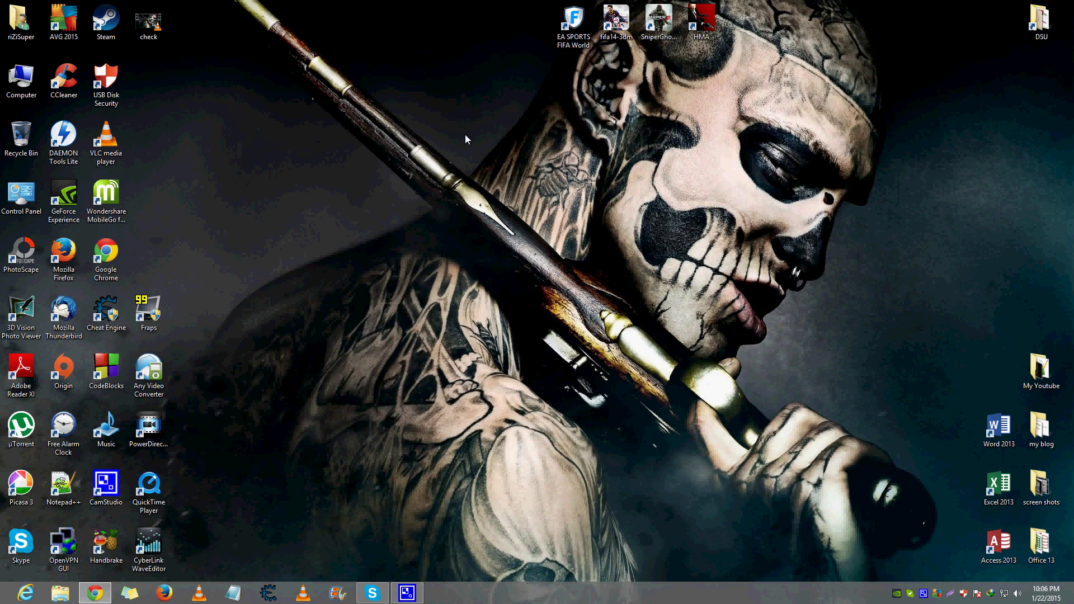
# Bring Chrome back and show the Gmail message confirming the AdSense account is fully activated
pyautogui.click(99, 596)
pyautogui.click(56, 6)
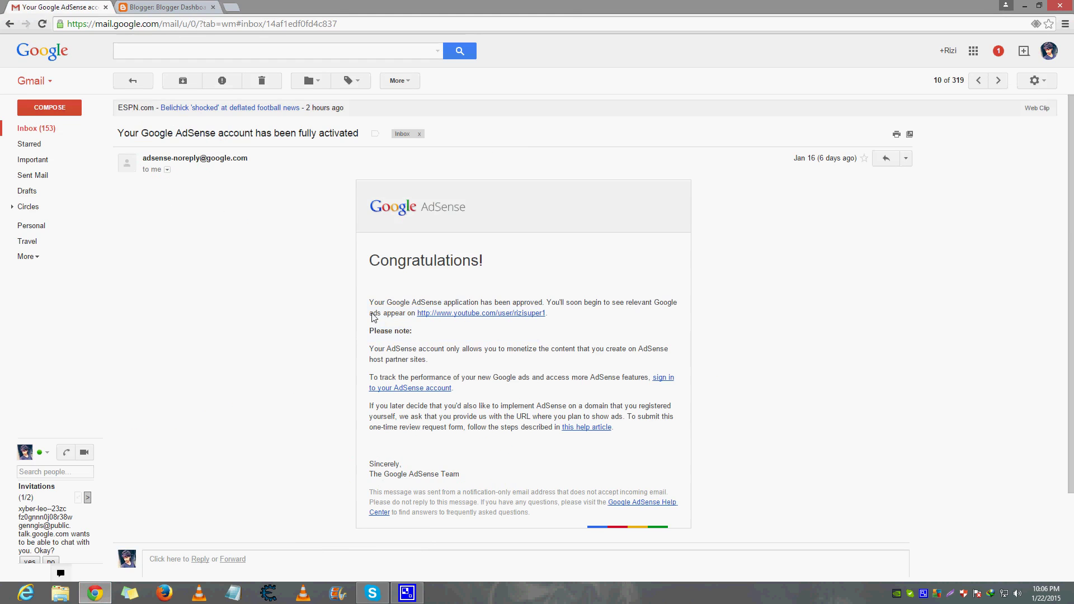
# Read the 'Congratulations!' AdSense approval email, then switch to the Blogger dashboard tab
pyautogui.moveTo(370, 258); pyautogui.dragTo(494, 271)
pyautogui.click(495, 273)
pyautogui.moveTo(497, 273); pyautogui.dragTo(367, 262)
pyautogui.moveTo(368, 303); pyautogui.dragTo(423, 305)
pyautogui.moveTo(369, 265); pyautogui.dragTo(487, 267)
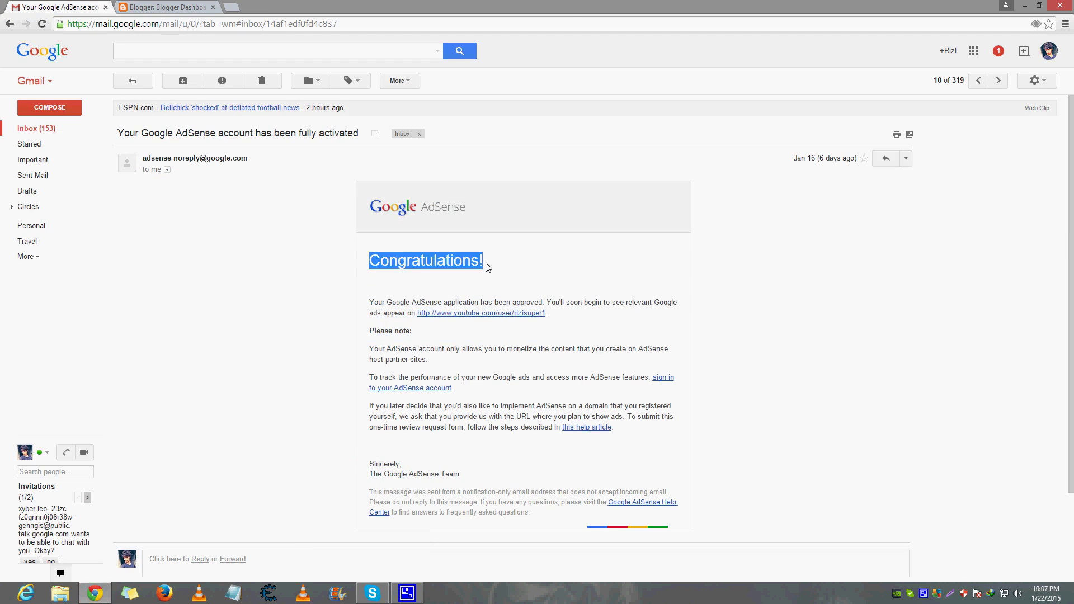
pyautogui.hotkey('ctrl', 'Tab')
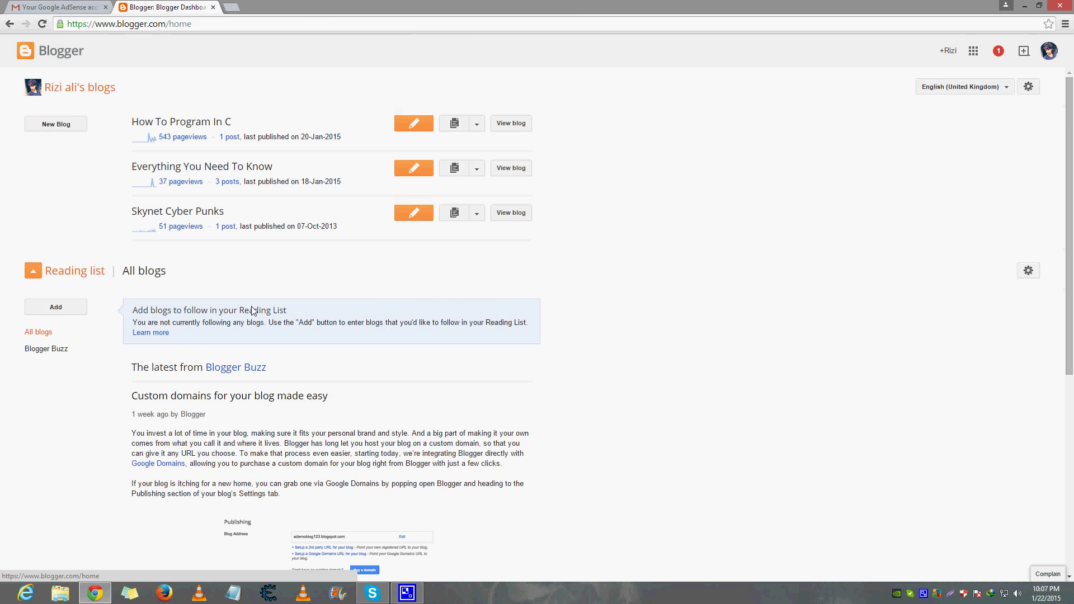
pyautogui.moveTo(233, 122); pyautogui.dragTo(122, 127)
pyautogui.click(260, 128)
pyautogui.click(190, 122)
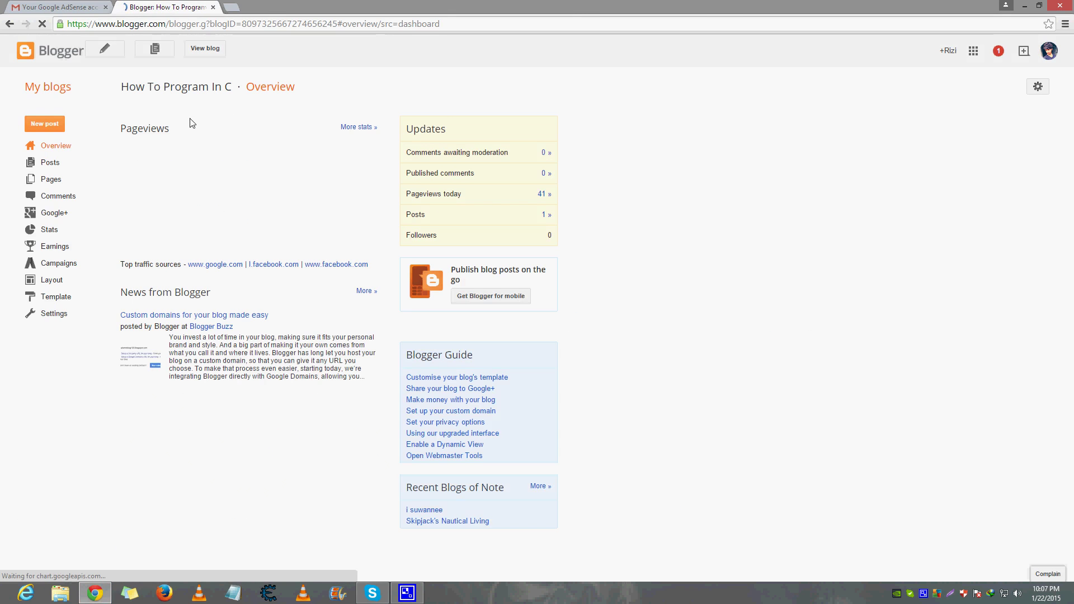
pyautogui.click(55, 247)
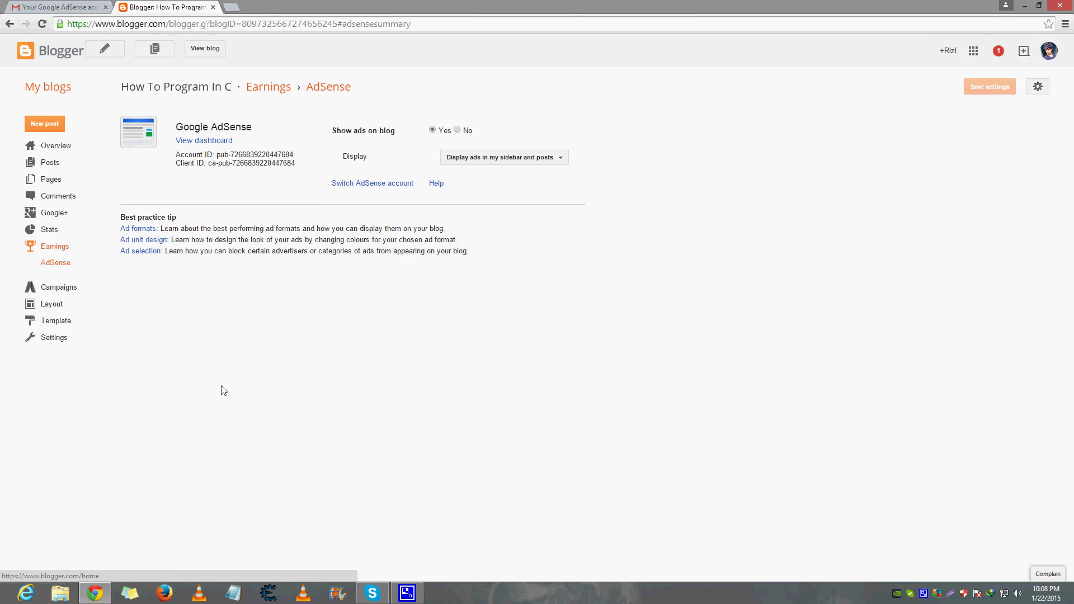
pyautogui.click(37, 99)
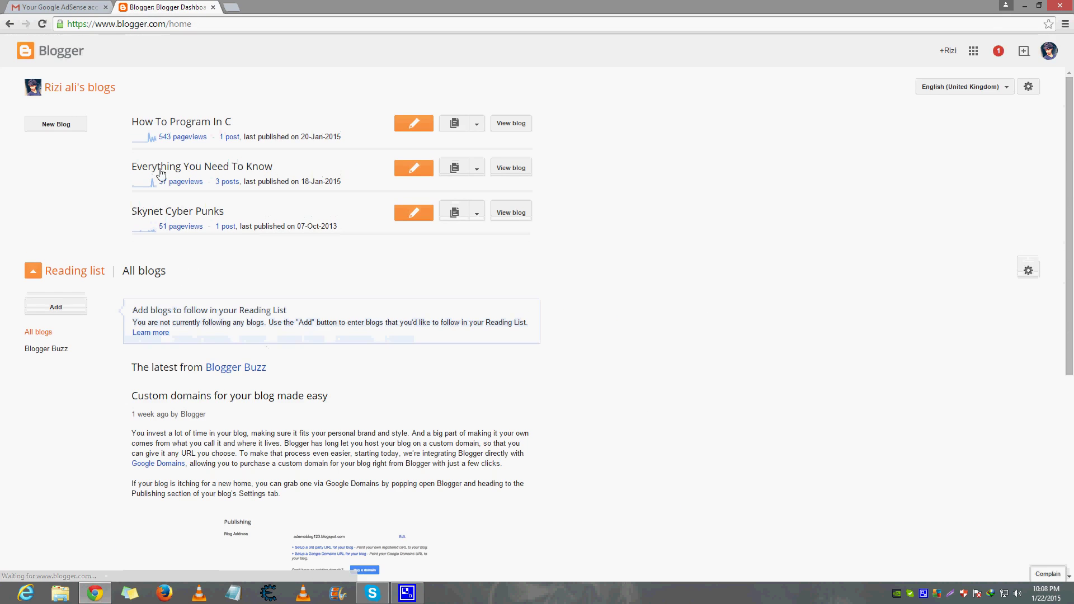
# Check Everything You Need To Know's Earnings page, which says it doesn't qualify for AdSense, then return to all blogs
pyautogui.click(170, 171)
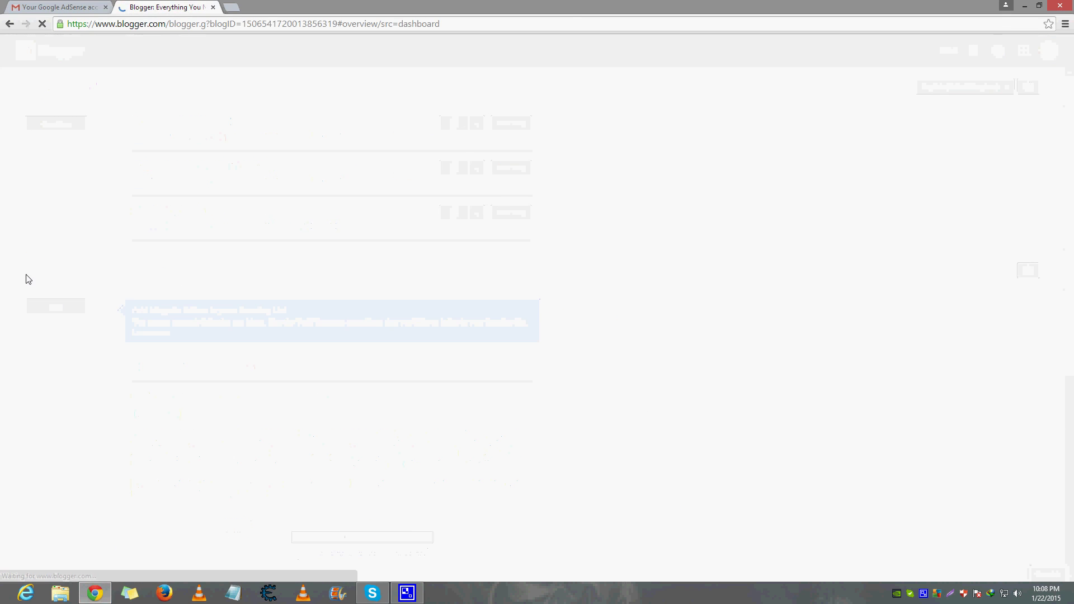
pyautogui.click(50, 246)
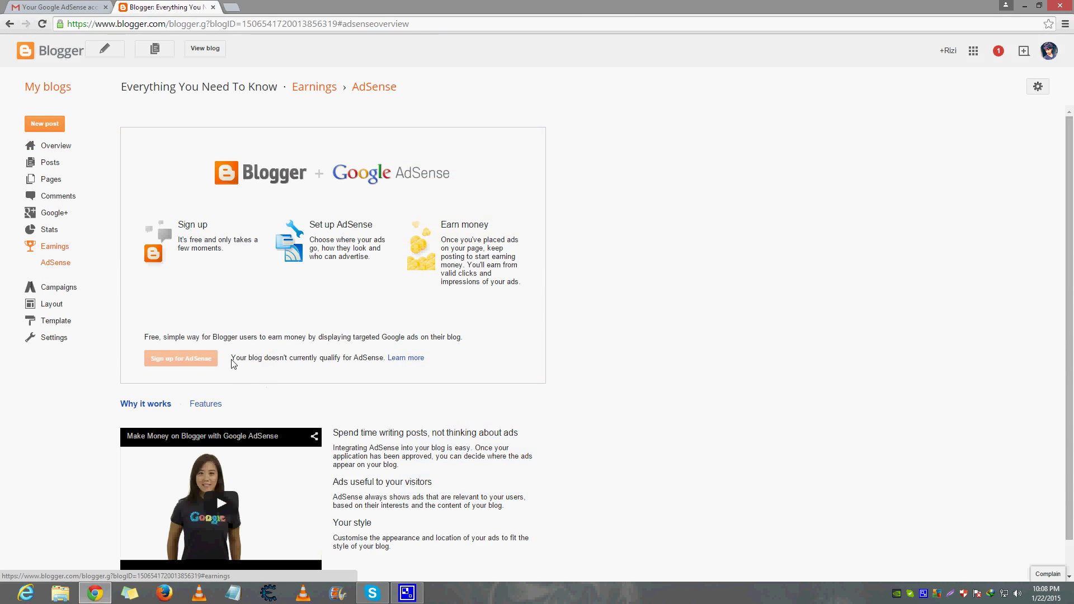
pyautogui.moveTo(231, 359); pyautogui.dragTo(332, 362)
pyautogui.click(311, 361)
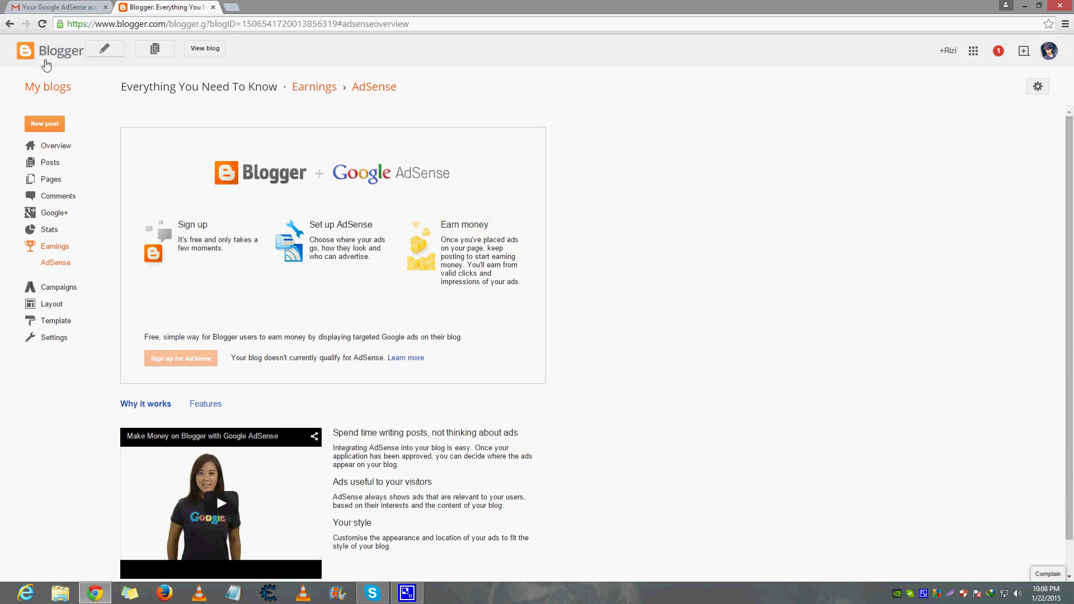
pyautogui.click(46, 86)
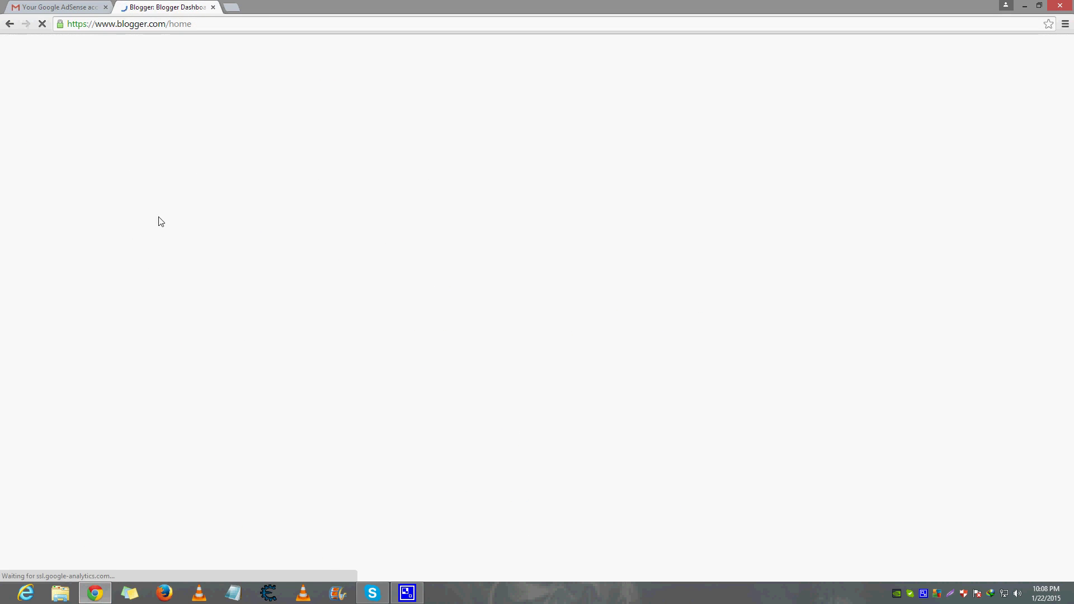
# Review How To Program In C's AdSense account and display details, then open its Layout page
pyautogui.click(188, 122)
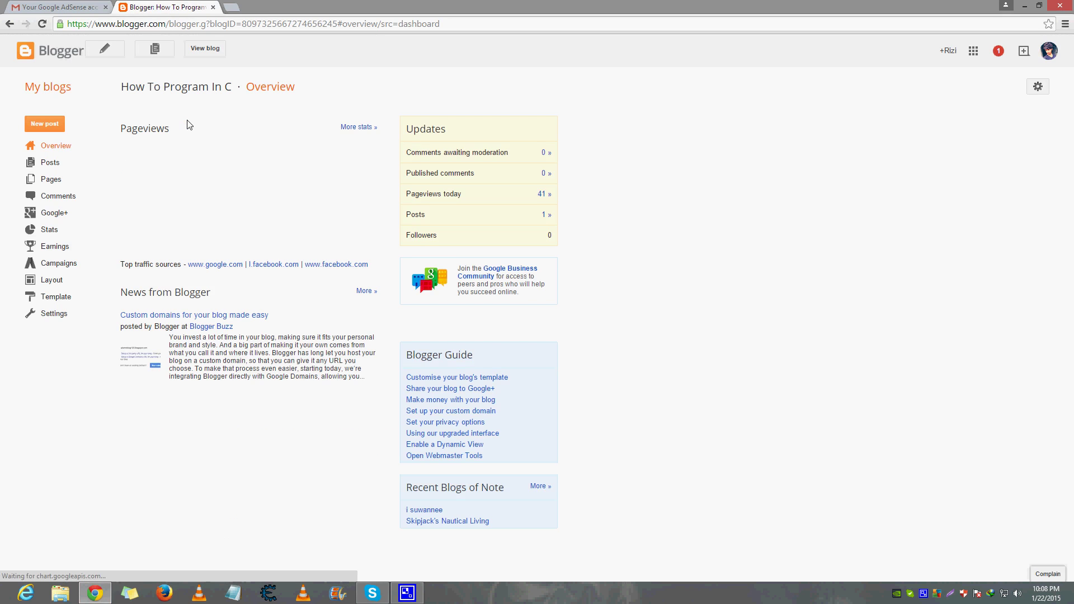
pyautogui.click(55, 247)
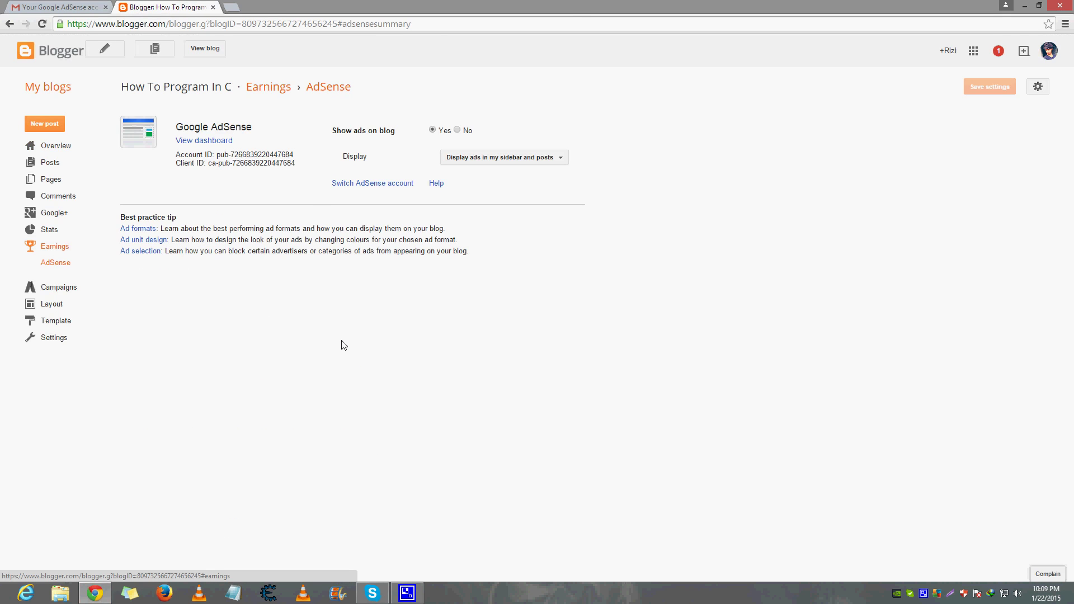
pyautogui.moveTo(110, 117); pyautogui.dragTo(539, 289)
pyautogui.click(538, 289)
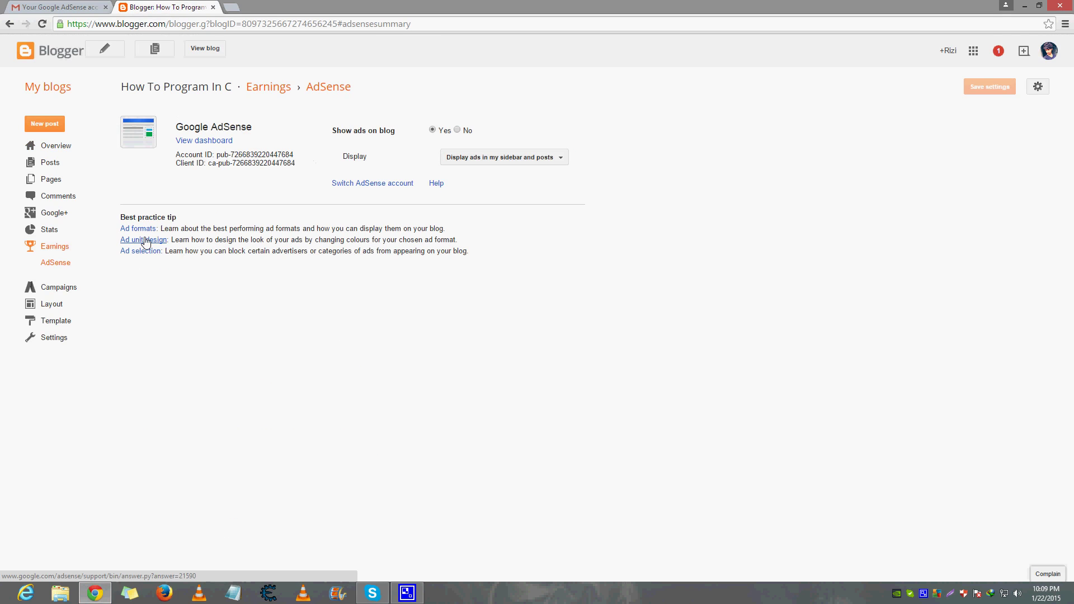
pyautogui.click(60, 306)
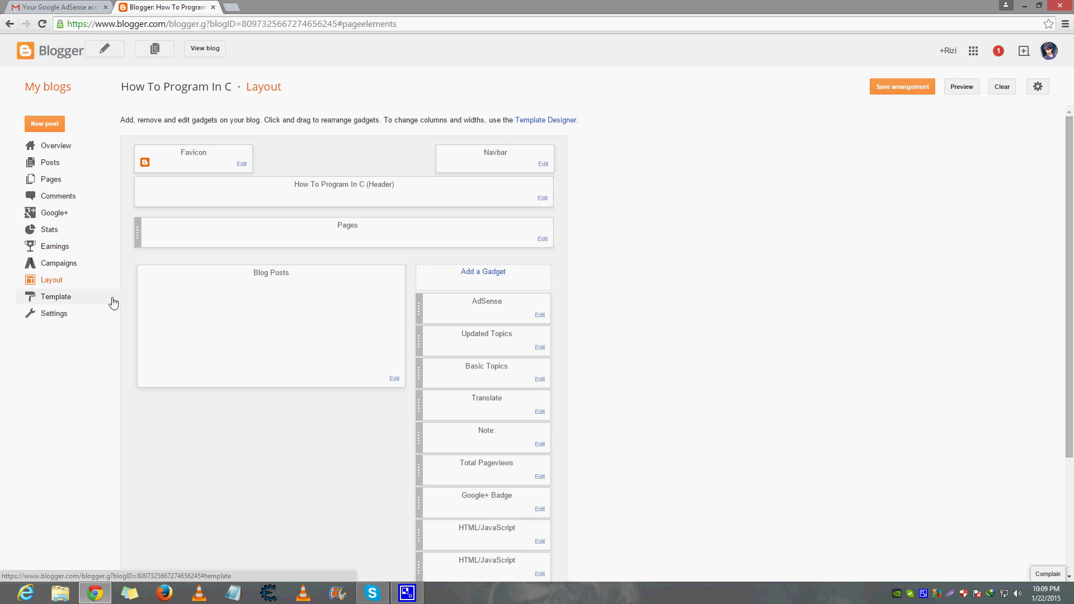
# Save the sidebar AdSense gadget as 160 x 600 Wide Skyscraper, then open the blog in a new tab
pyautogui.click(540, 315)
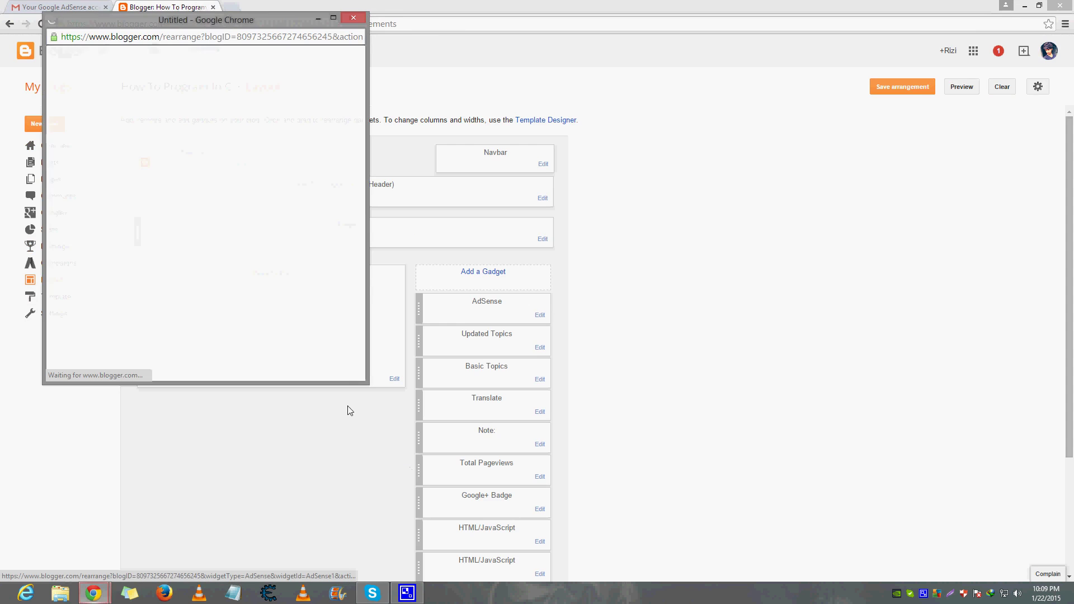
pyautogui.moveTo(270, 22); pyautogui.dragTo(439, 3)
pyautogui.scroll(-1, 507, 335)
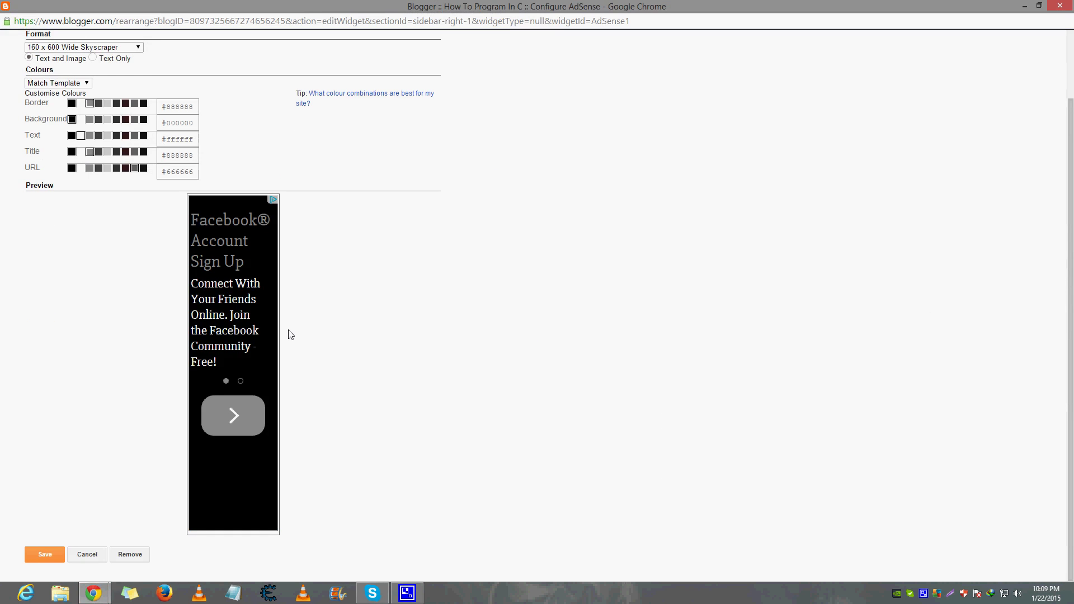
pyautogui.click(37, 557)
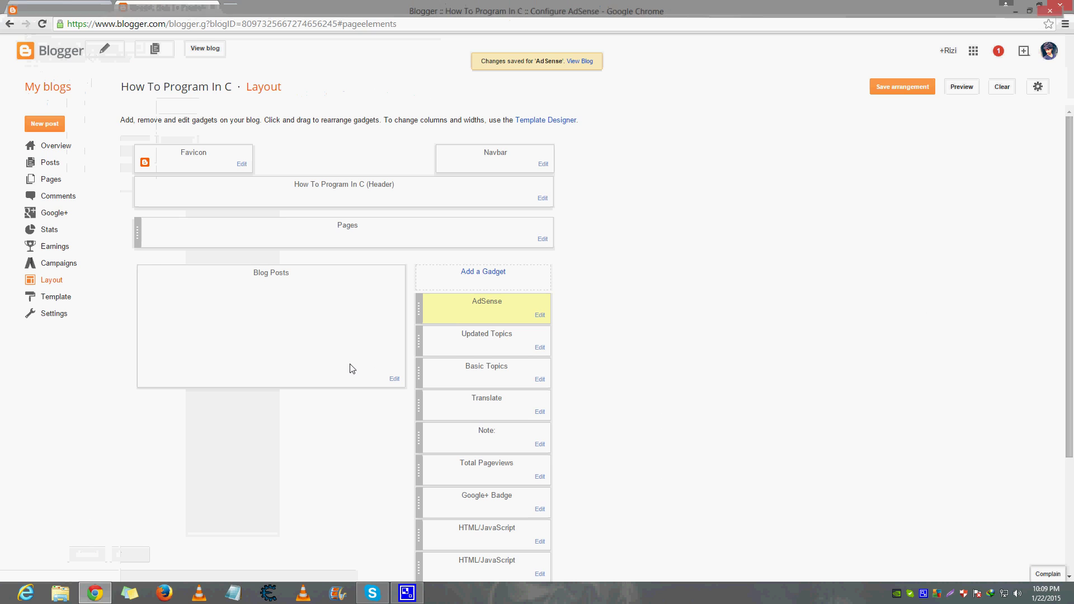
pyautogui.rightClick(196, 50)
pyautogui.click(210, 56)
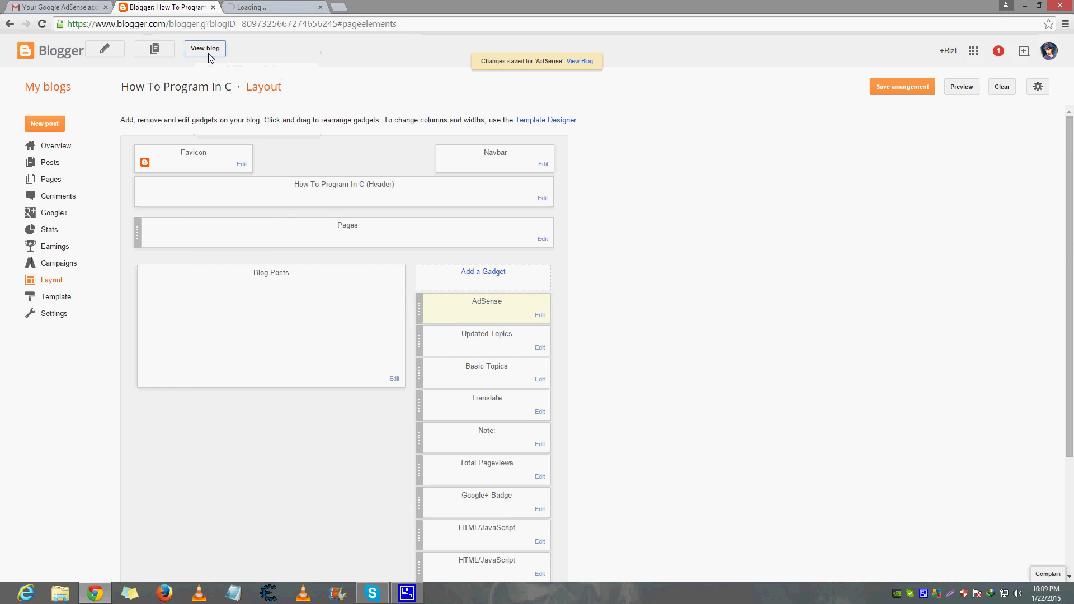
# Go to the live How To Program In C blog and open its sidebar AdSense gadget editor, snapped left
pyautogui.click(276, 7)
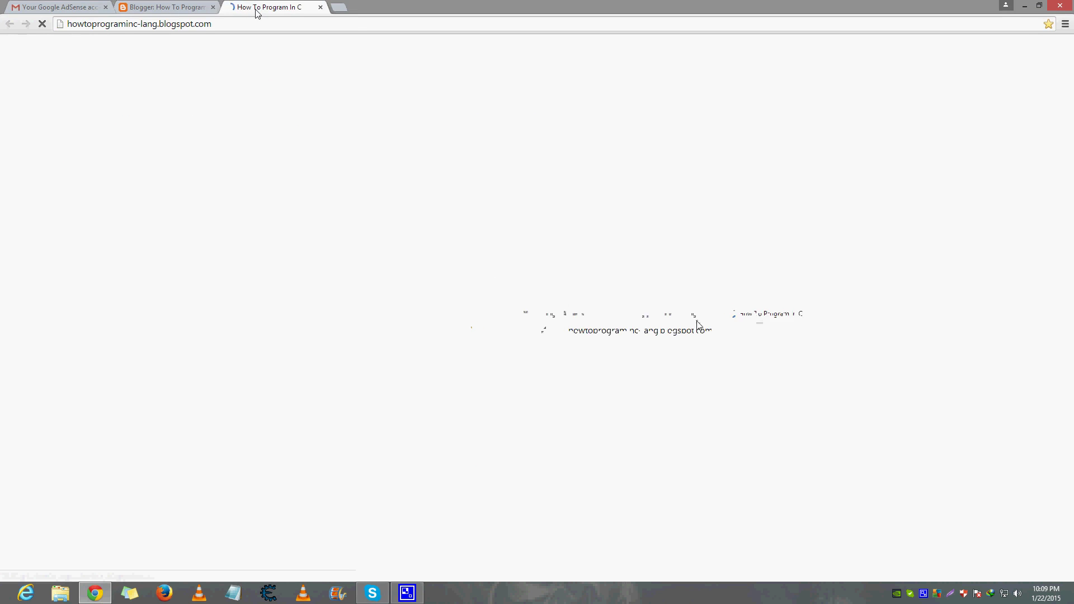
pyautogui.click(175, 6)
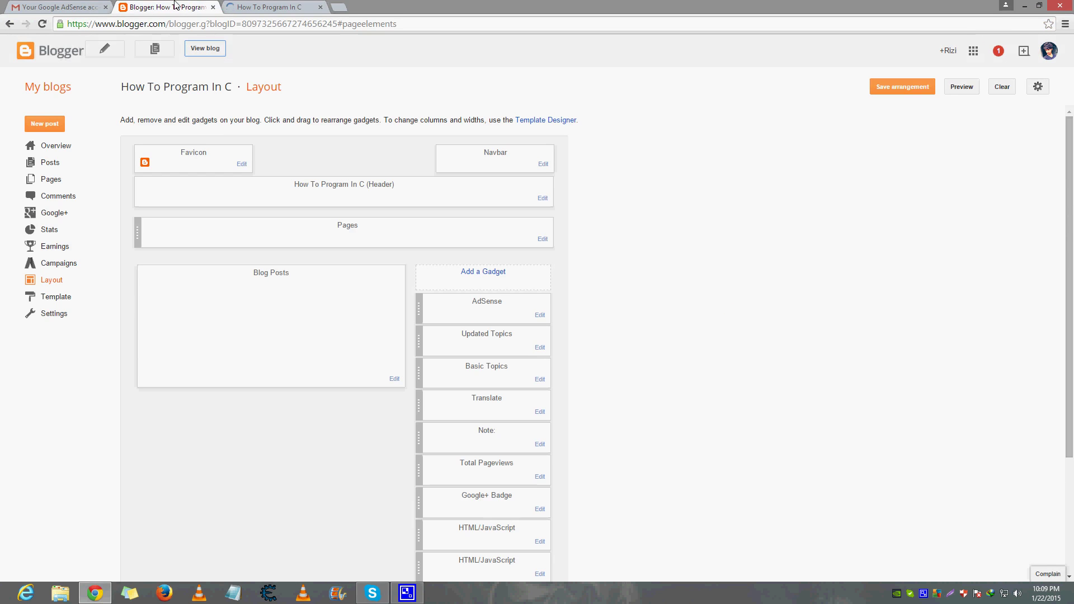
pyautogui.click(263, 7)
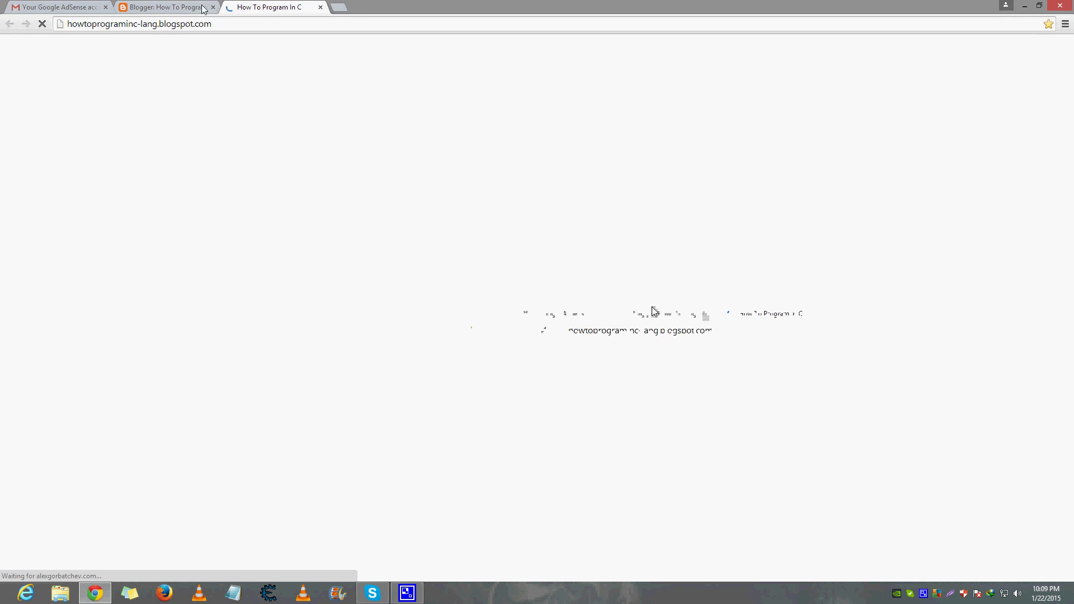
pyautogui.click(56, 7)
pyautogui.click(263, 6)
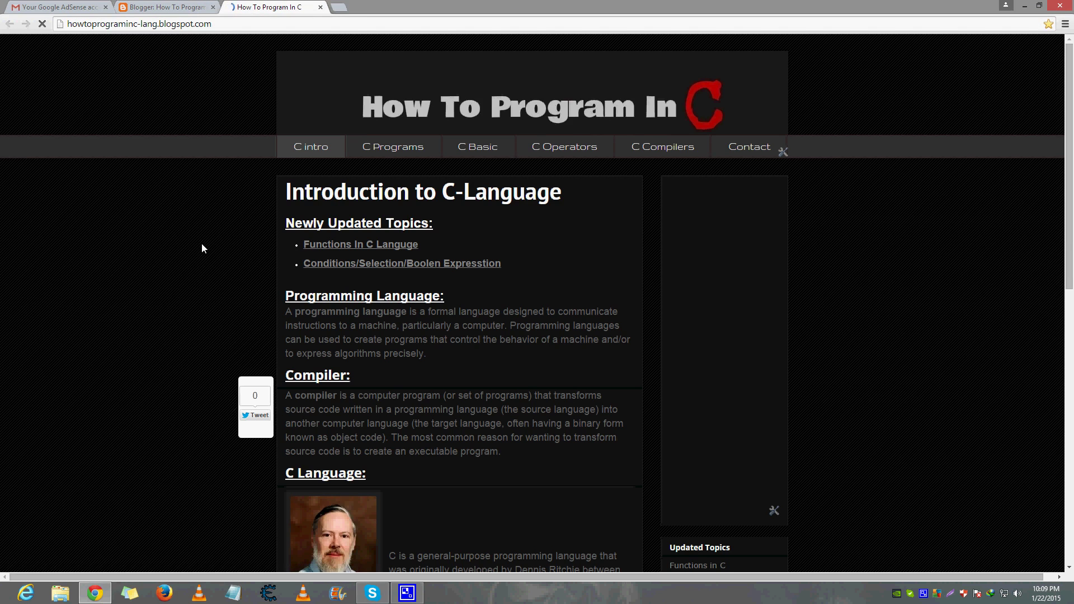
pyautogui.click(774, 510)
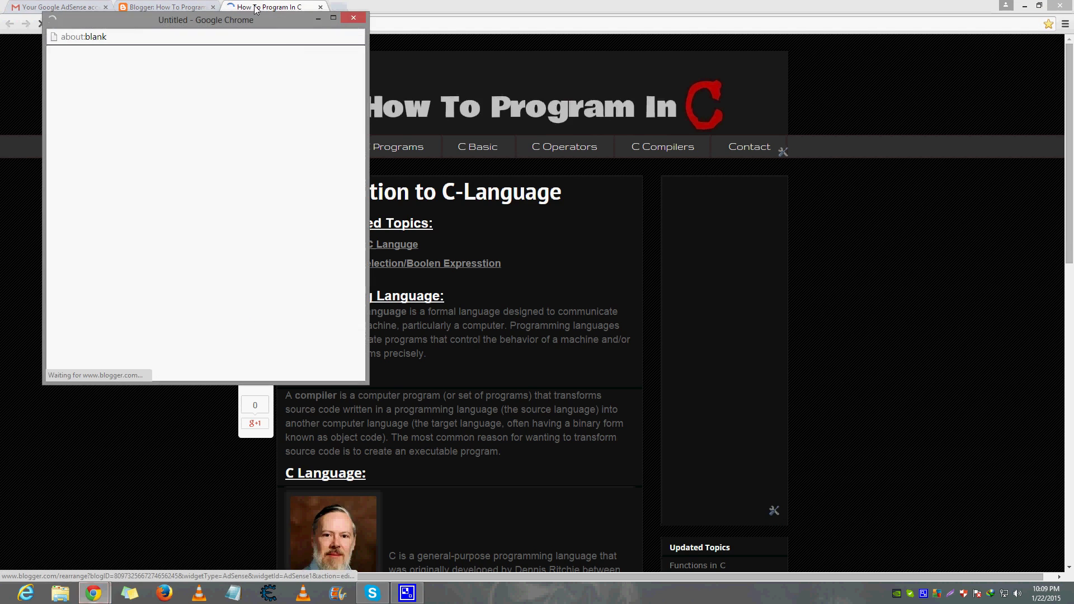
pyautogui.press('super+Left')
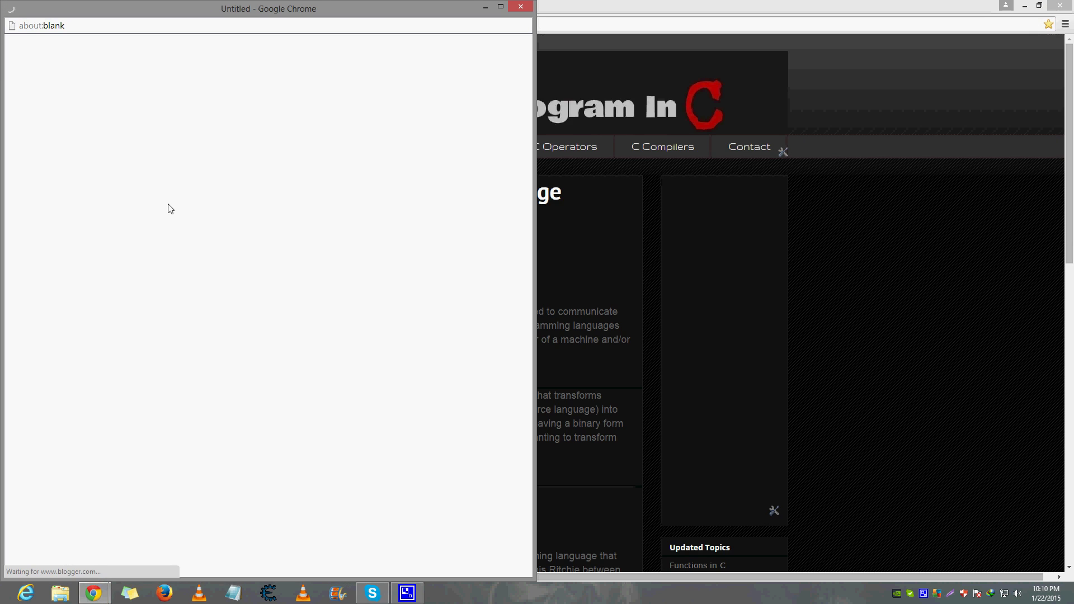
# Bring the AdSense gadget configuration window to the front and maximise it
pyautogui.moveTo(355, 16); pyautogui.dragTo(287, 100)
pyautogui.click(768, 270)
pyautogui.tripleClick(768, 269)
pyautogui.click(697, 203)
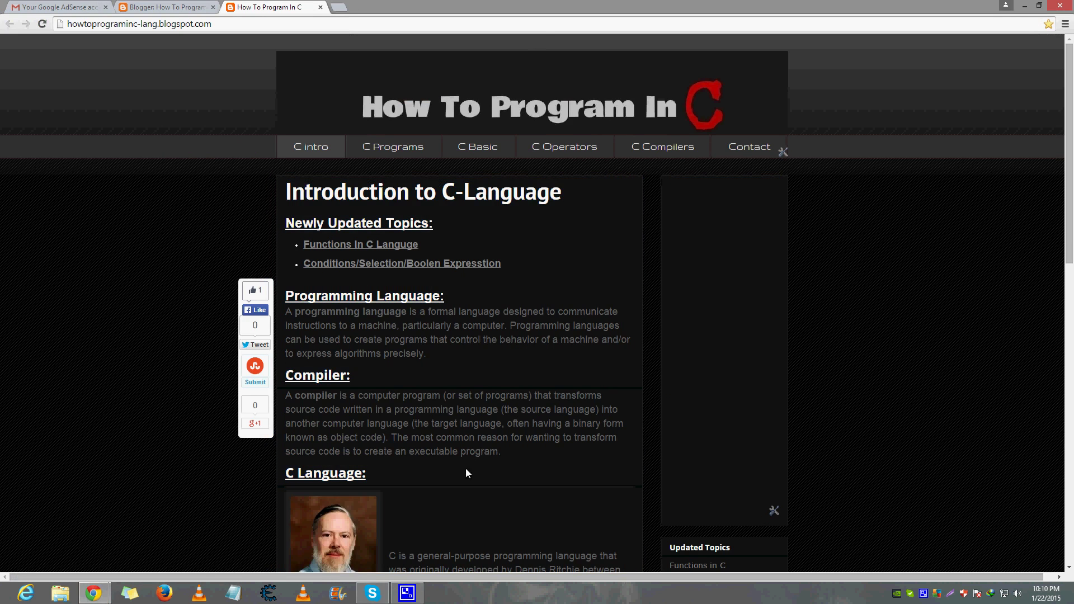
pyautogui.moveTo(100, 599)
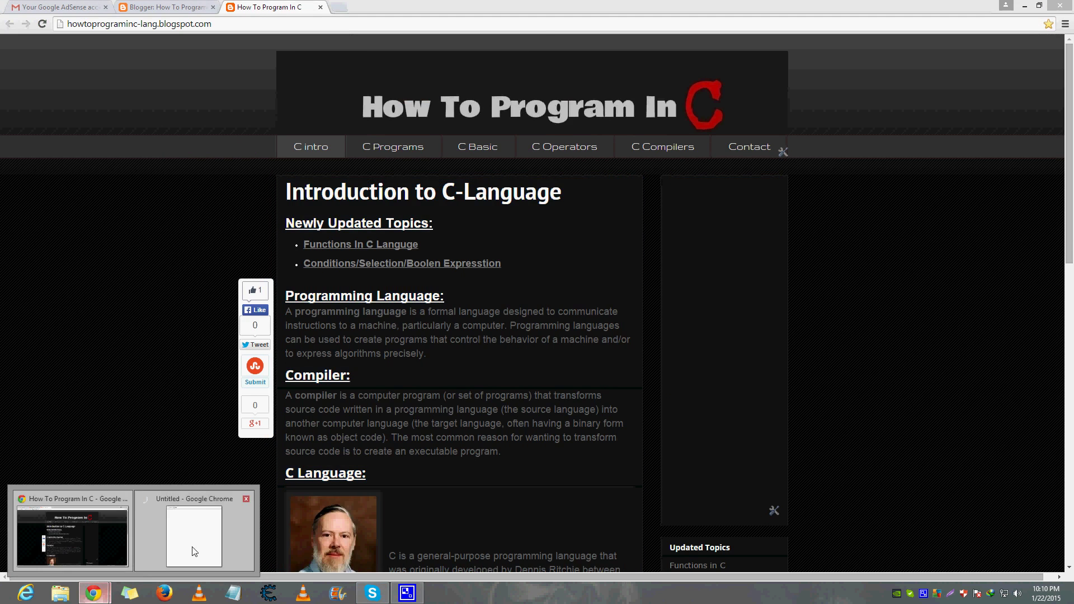
pyautogui.click(192, 546)
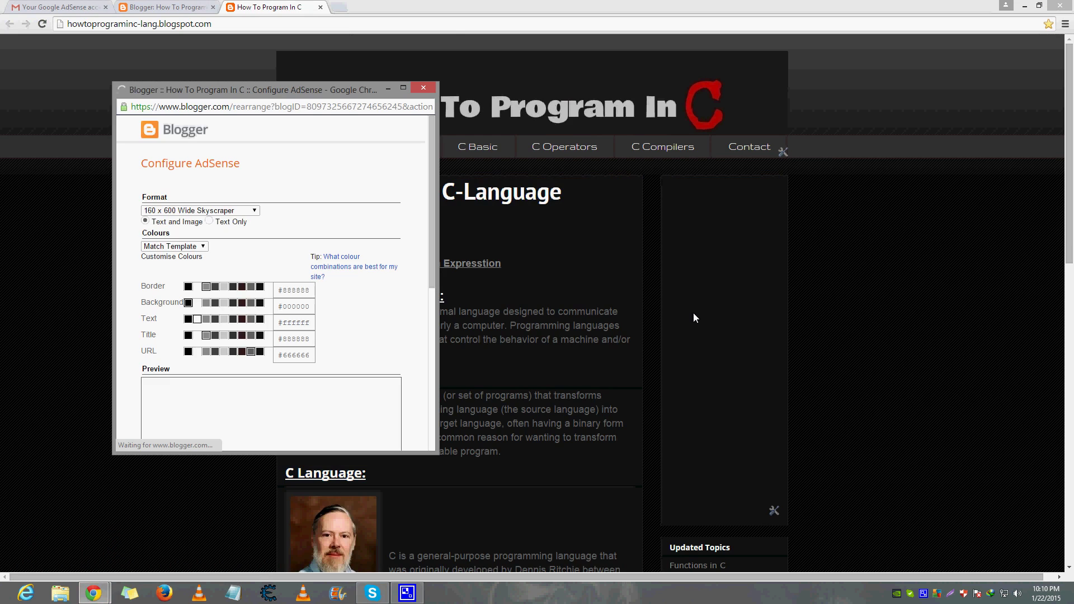
pyautogui.moveTo(332, 96); pyautogui.dragTo(220, 2)
# Review the 160 x 600 ad preview, close it without saving, and return to the Gmail inbox
pyautogui.moveTo(427, 444); pyautogui.dragTo(659, 388)
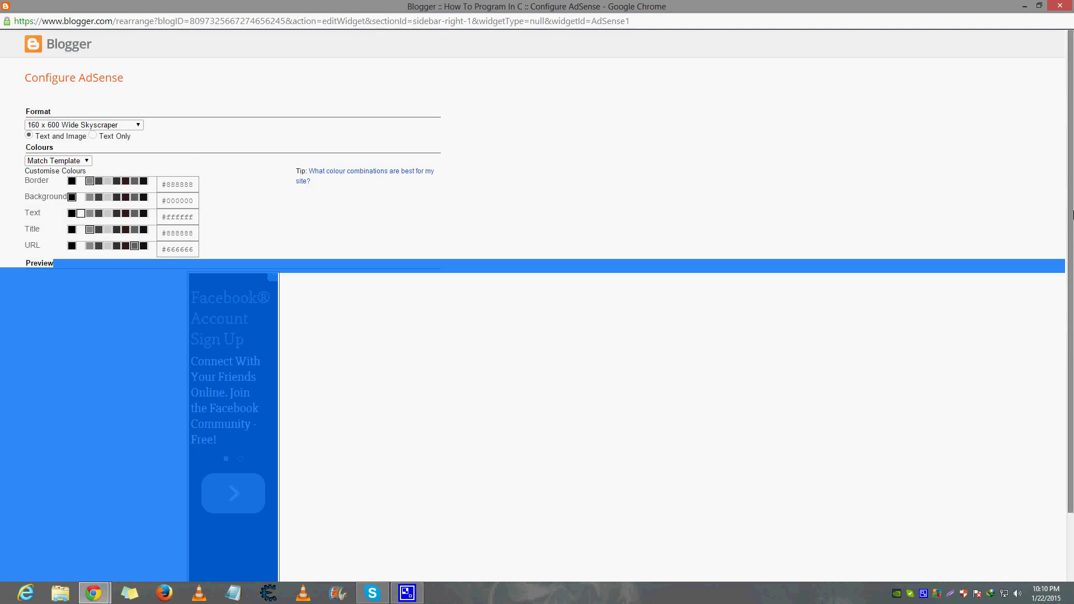
pyautogui.click(478, 342)
pyautogui.moveTo(354, 287); pyautogui.dragTo(216, 437)
pyautogui.click(335, 434)
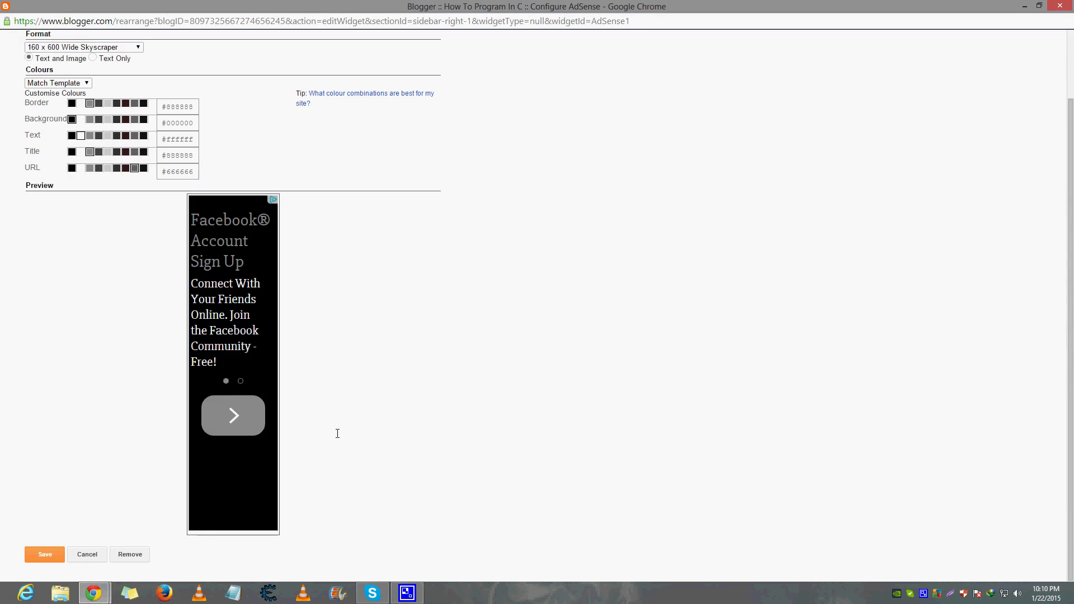
pyautogui.click(1060, 6)
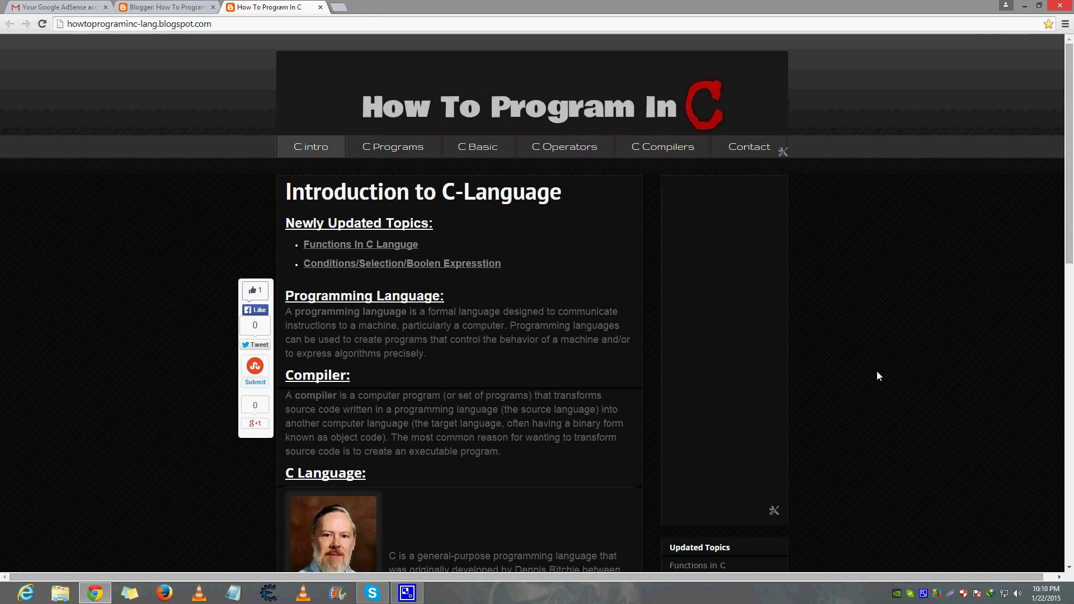
pyautogui.moveTo(1070, 64); pyautogui.dragTo(1070, 42)
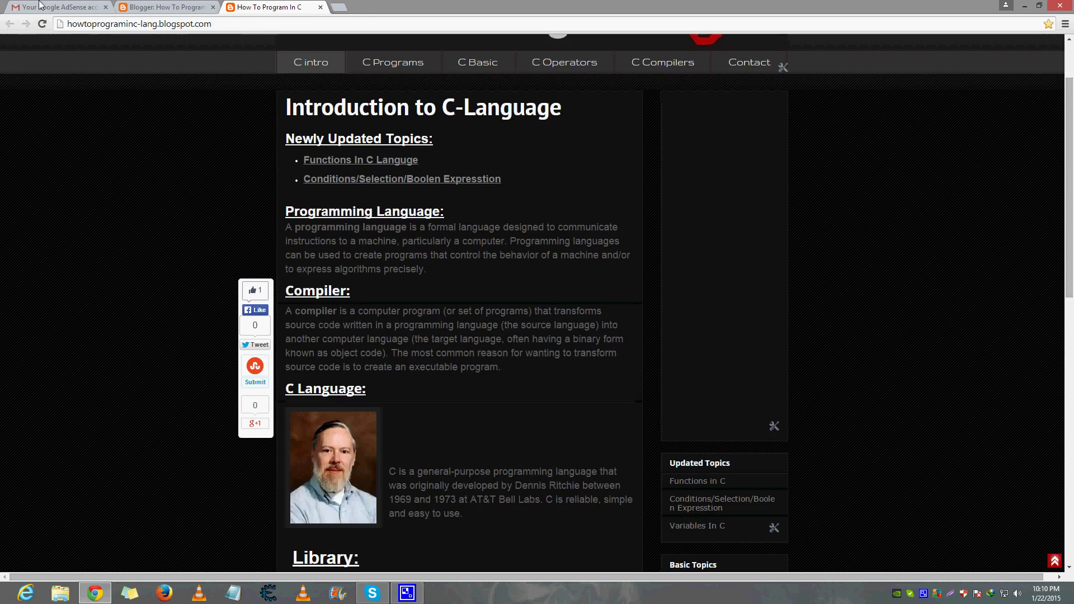
pyautogui.click(49, 7)
pyautogui.click(34, 132)
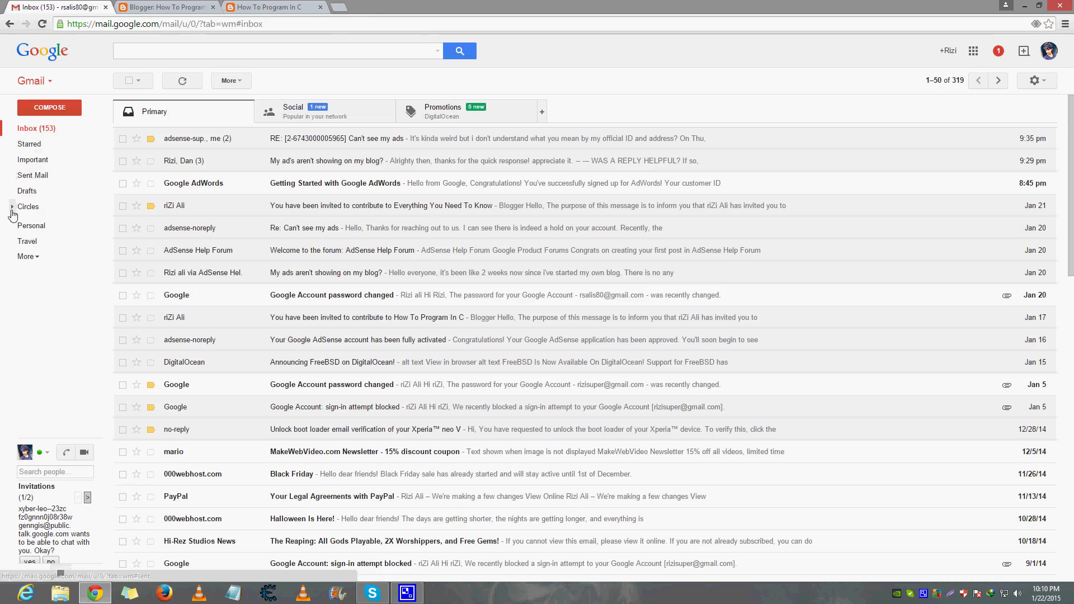
# Read the 'Re: Can't see my ads' reply about implementing the ad code, then return to Blogger
pyautogui.click(324, 162)
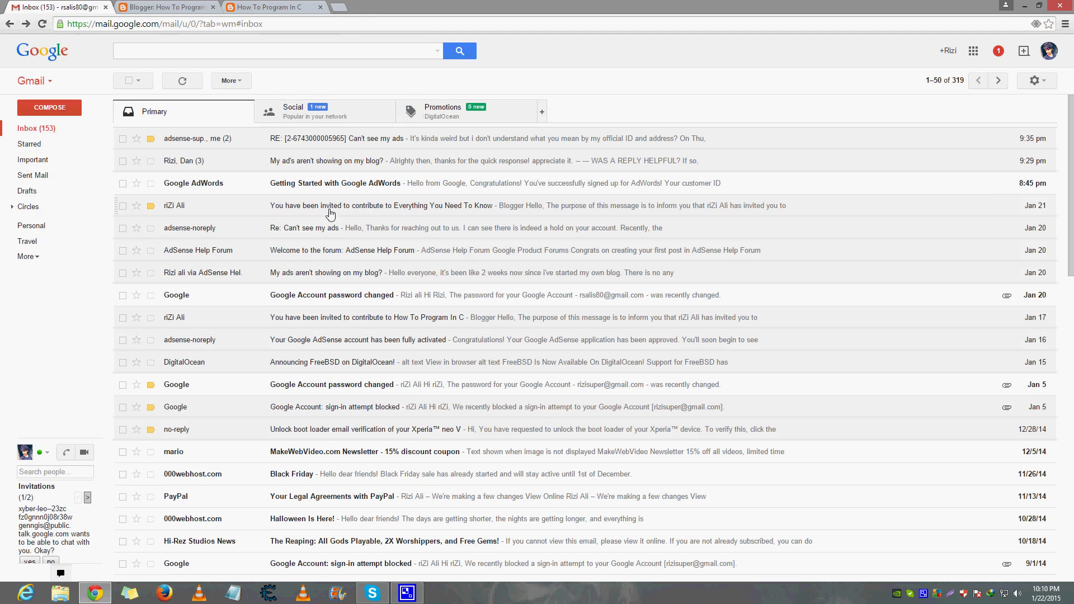
pyautogui.click(306, 229)
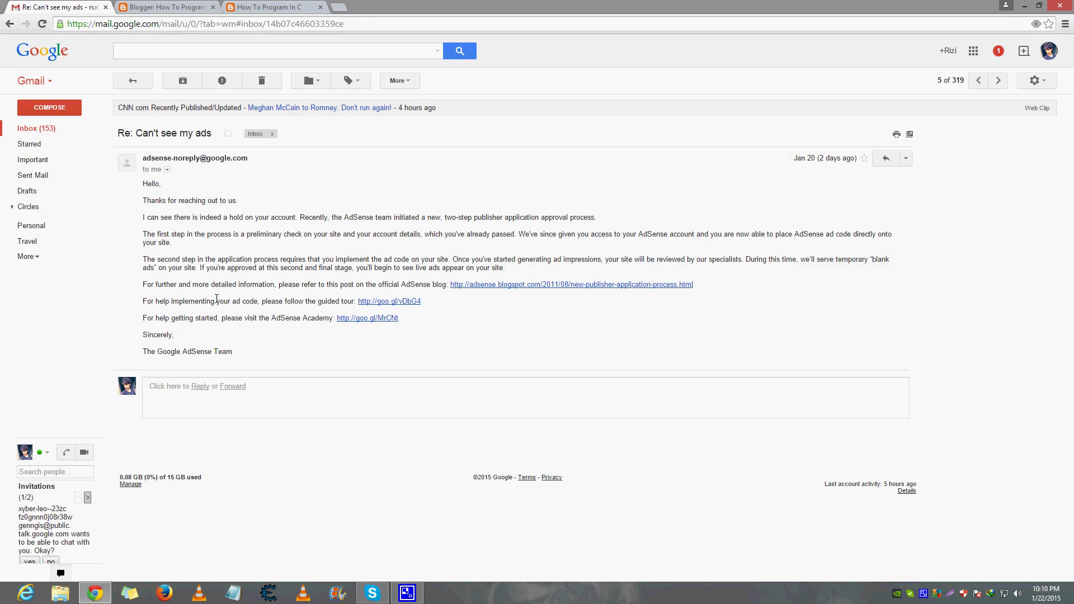
pyautogui.moveTo(425, 234); pyautogui.dragTo(515, 235)
pyautogui.click(481, 245)
pyautogui.moveTo(328, 262); pyautogui.dragTo(524, 260)
pyautogui.click(583, 256)
pyautogui.click(152, 7)
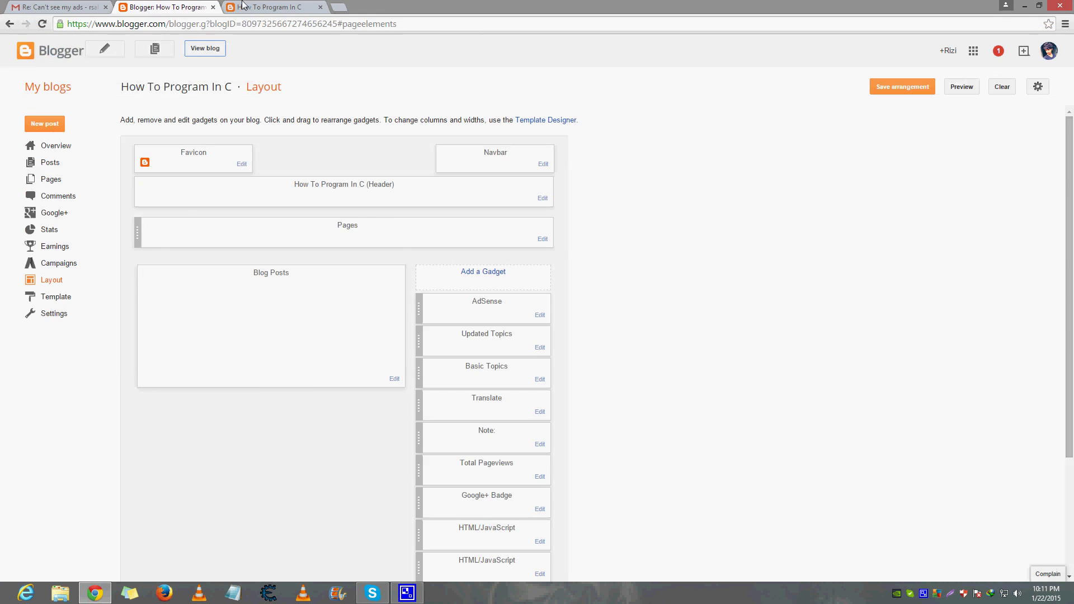
# View the live How To Program In C blog from the top, briefly checking the Gmail tab
pyautogui.click(258, 7)
pyautogui.click(1072, 288)
pyautogui.scroll(10, 1068, 288)
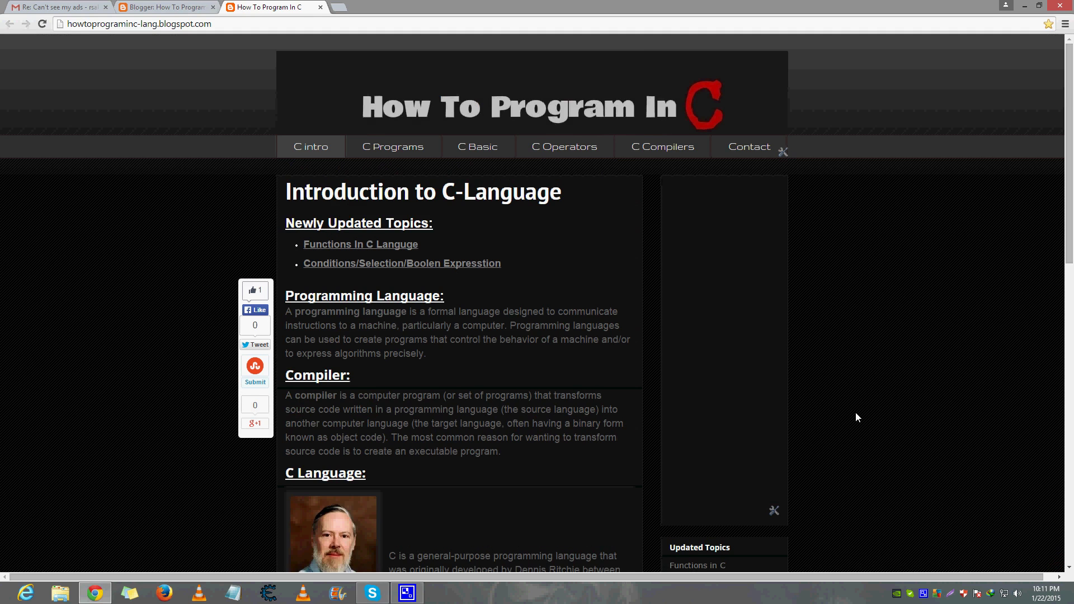
pyautogui.hotkey('ctrl', 'Tab')
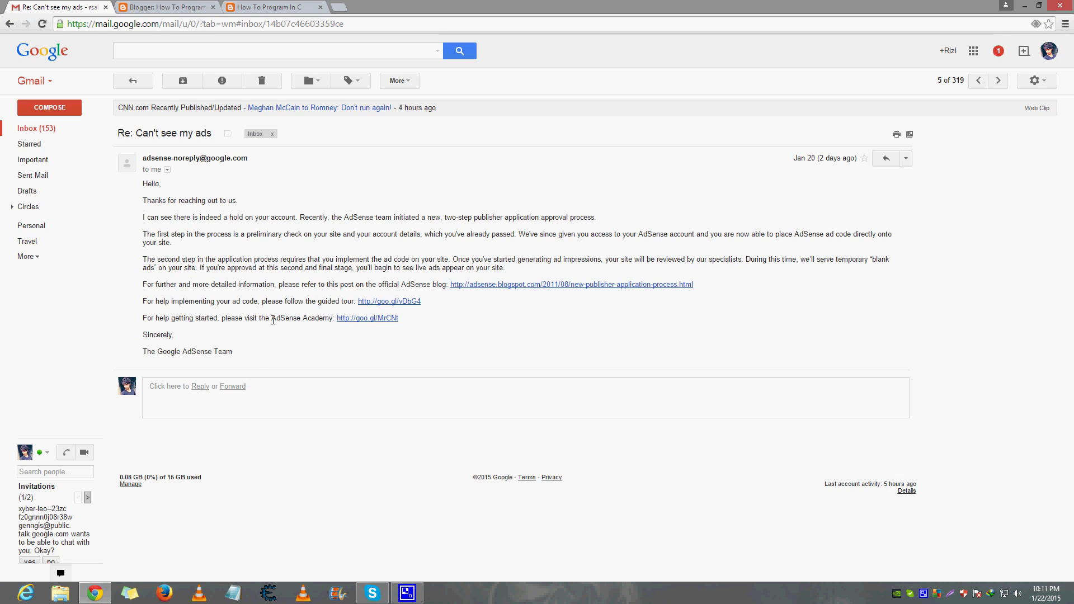
pyautogui.hotkey('ctrl', 'shift', 'Tab')
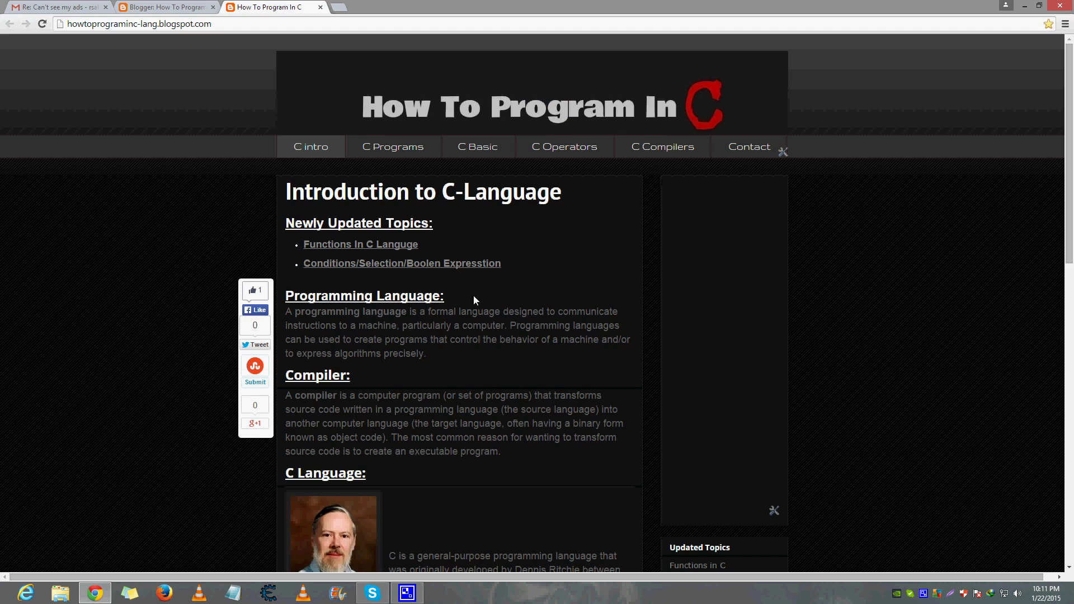
# Select and reread the Programming Language paragraph on the Introduction to C-Language page
pyautogui.tripleClick(332, 322)
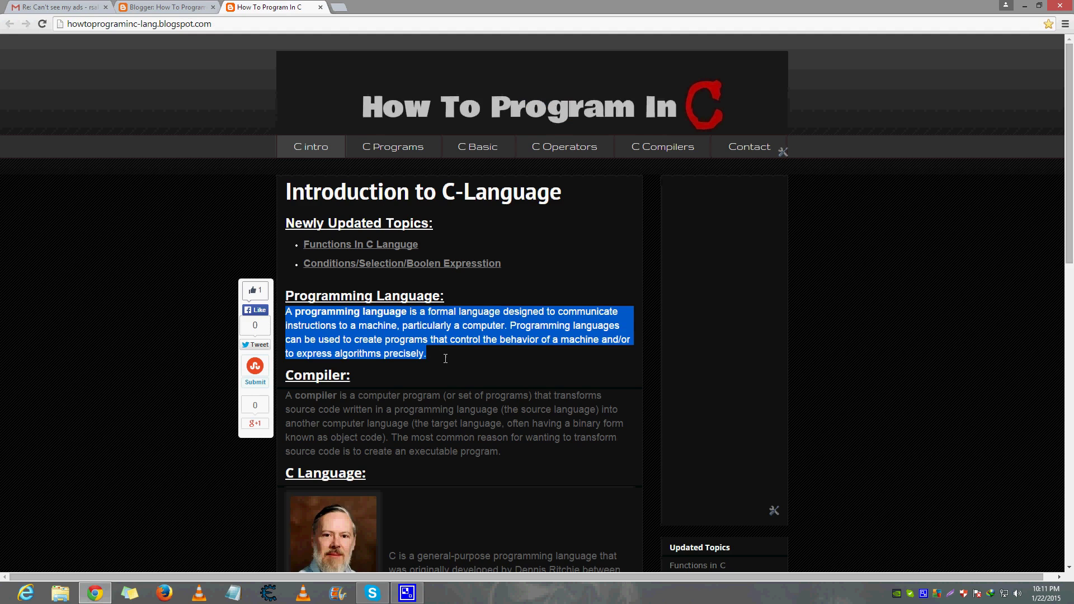
pyautogui.moveTo(446, 363); pyautogui.dragTo(313, 326)
pyautogui.tripleClick(339, 331)
pyautogui.click(501, 378)
pyautogui.moveTo(424, 357); pyautogui.dragTo(287, 312)
pyautogui.click(436, 360)
pyautogui.moveTo(437, 360); pyautogui.dragTo(284, 311)
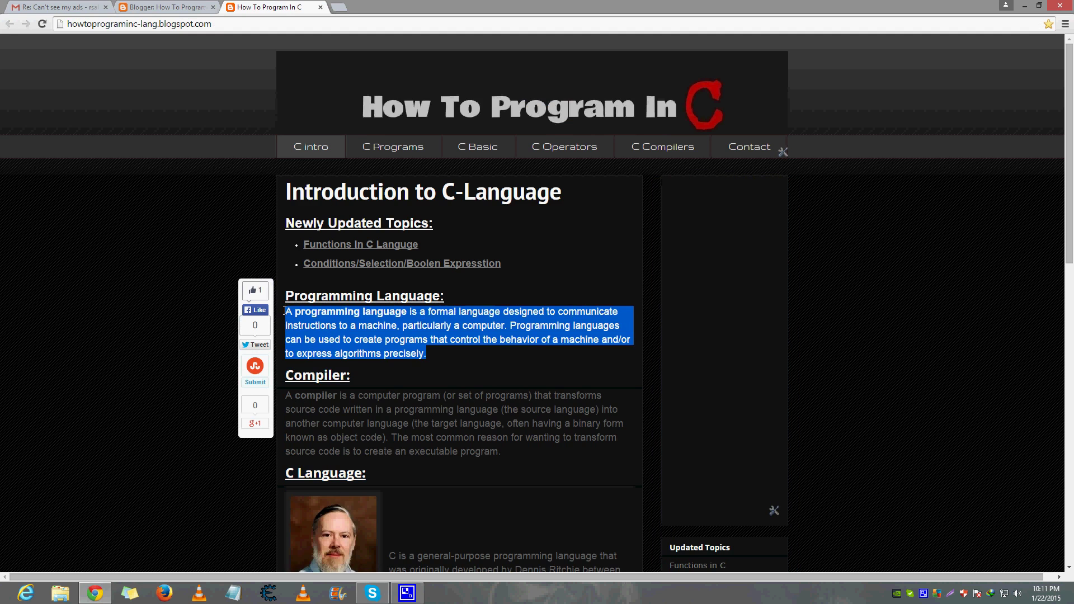
pyautogui.click(328, 331)
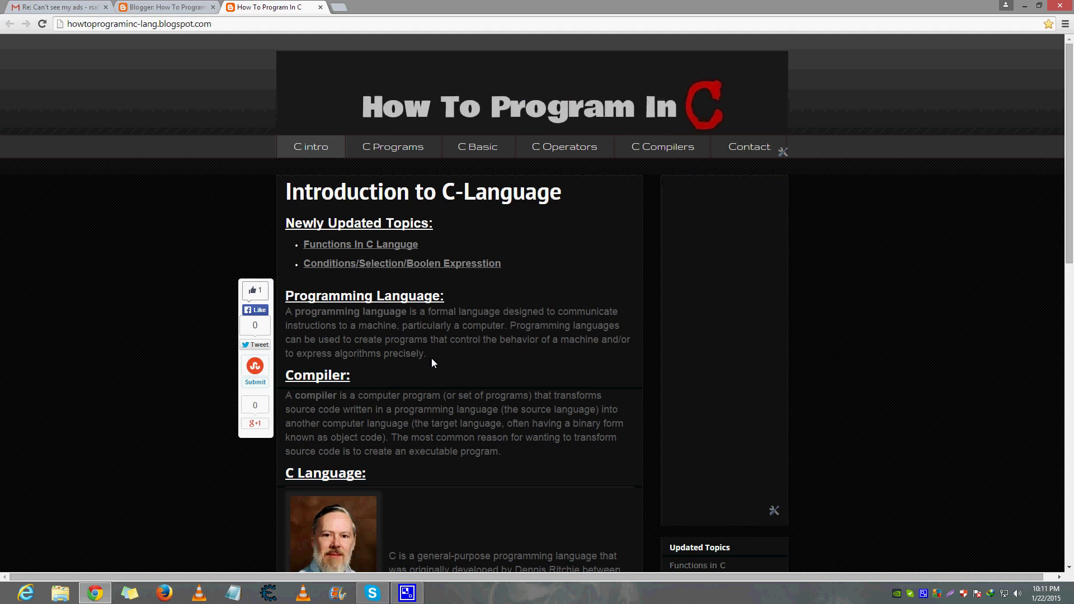